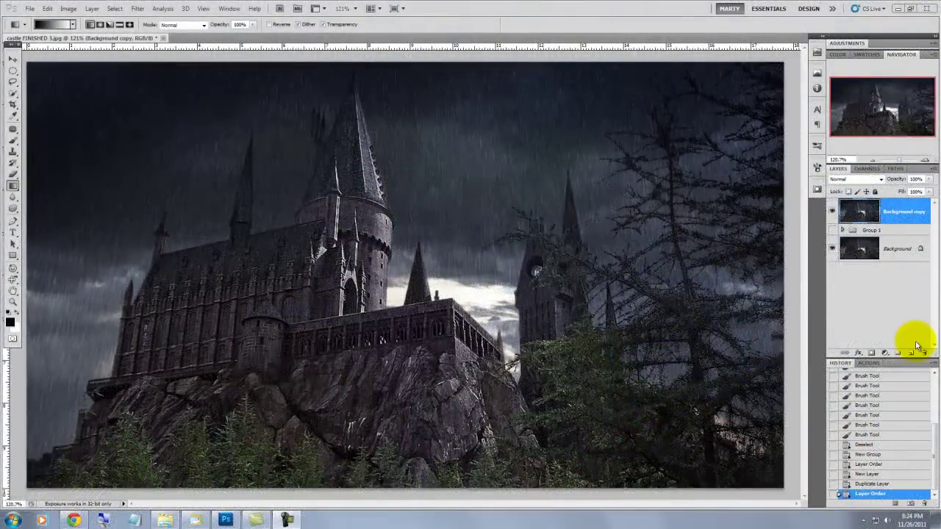
Add Layer 4 and fill it with a diagonal black-to-white gradient from top-left to bottom-right.
{"action": "left_click", "coordinate": [911, 353]}
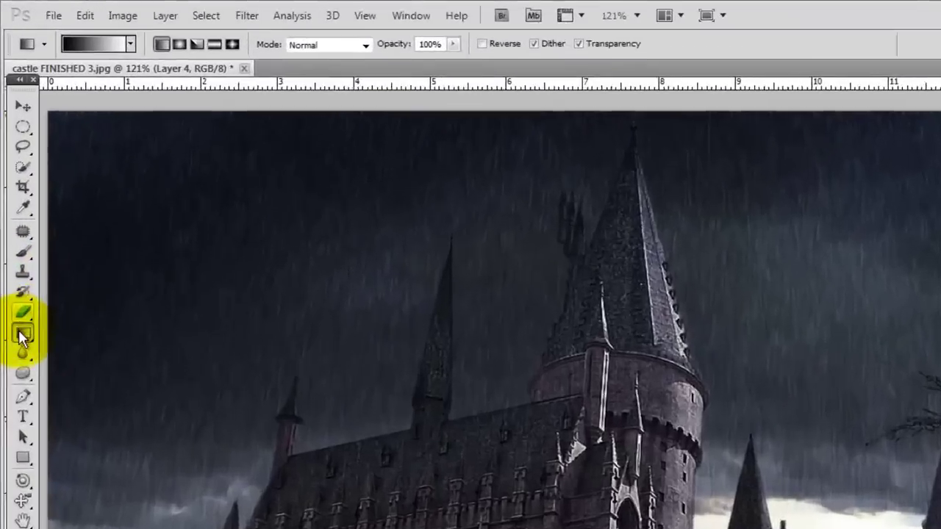
{"action": "right_click", "coordinate": [12, 185]}
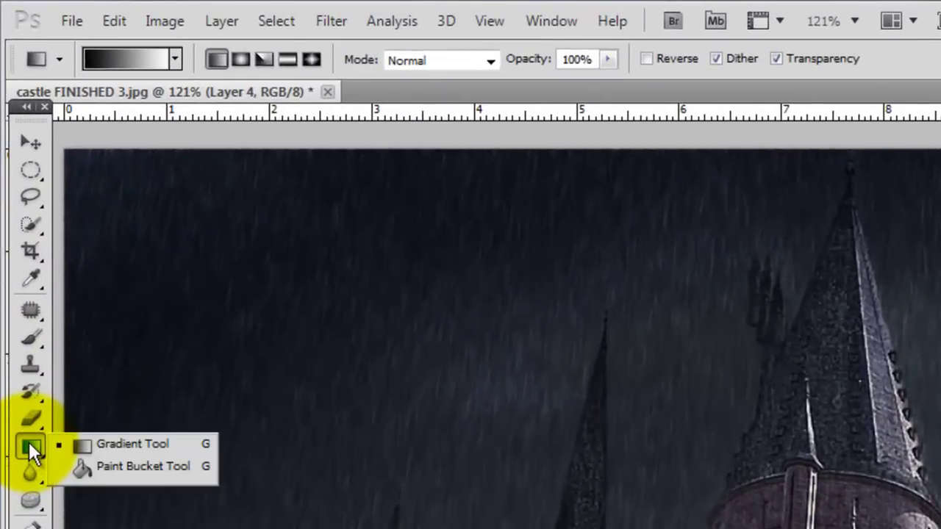
{"action": "left_click", "coordinate": [96, 445]}
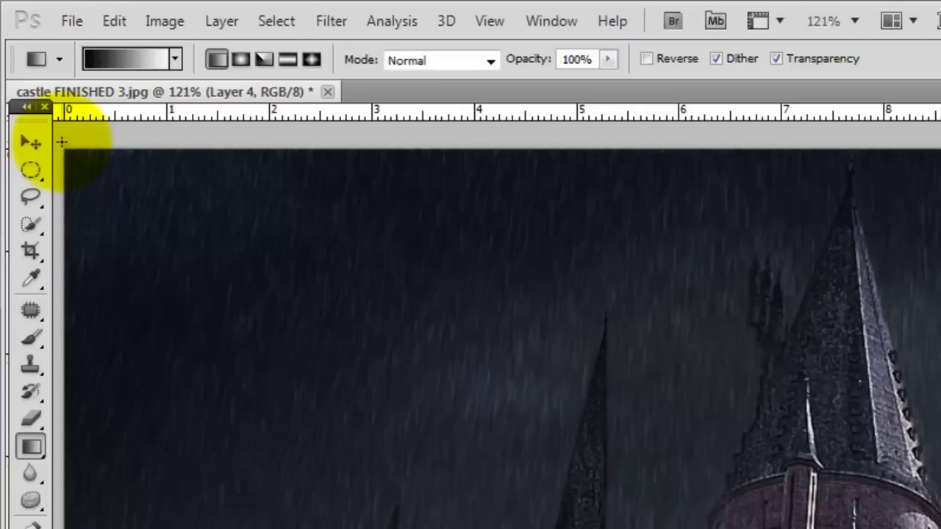
{"action": "left_click_drag", "start_coordinate": [61, 142], "coordinate": [940, 528]}
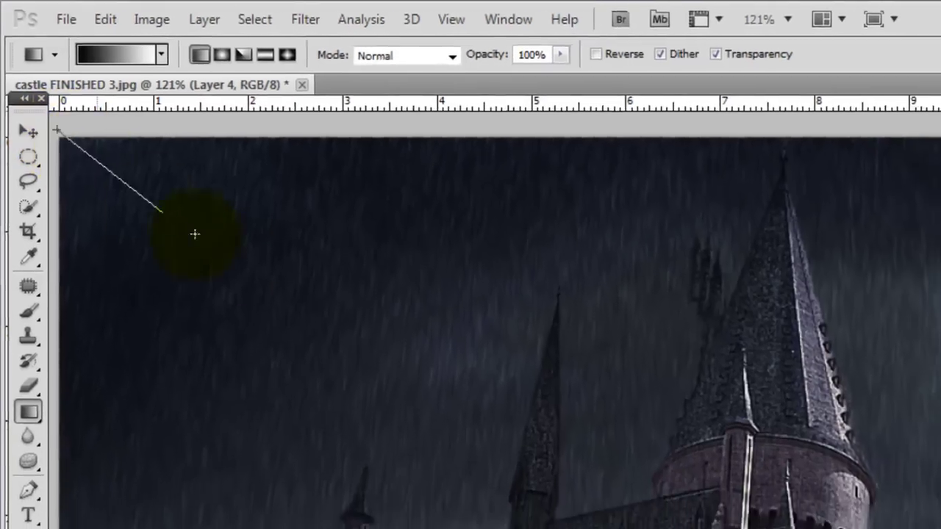
{"action": "left_click_drag", "start_coordinate": [879, 528], "coordinate": [886, 528]}
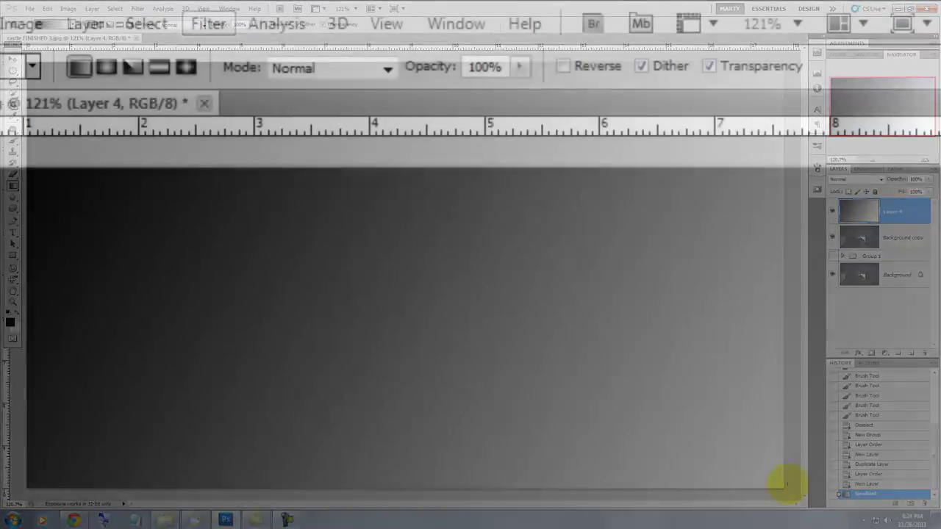
Render Difference Clouds on Layer 4 and invert them with Ctrl+I into bright vein-like streaks.
{"action": "left_click", "coordinate": [137, 9]}
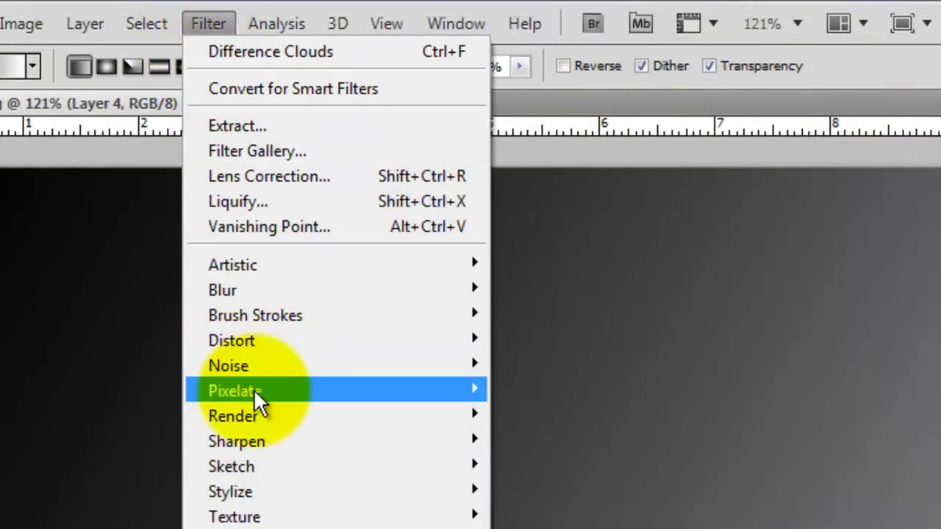
{"action": "mouse_move", "coordinate": [257, 425]}
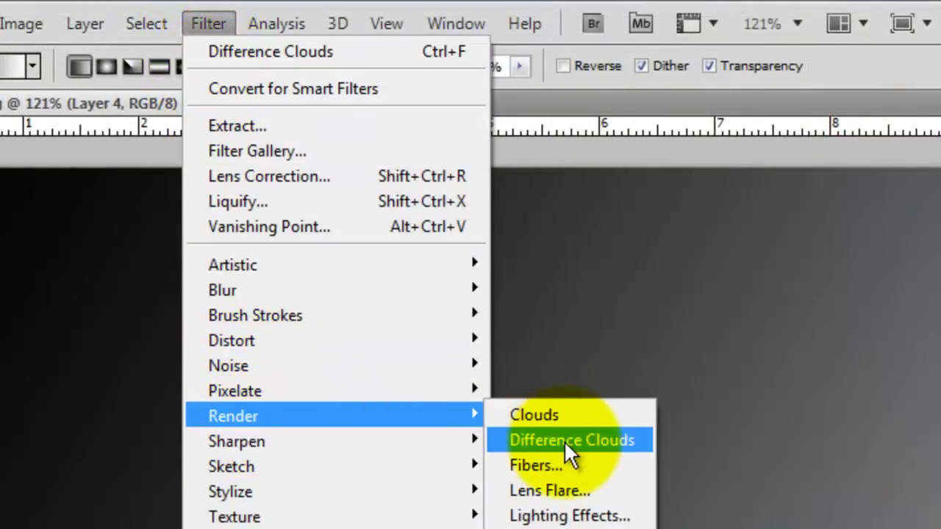
{"action": "left_click", "coordinate": [564, 440]}
{"action": "key", "text": "ctrl+i"}
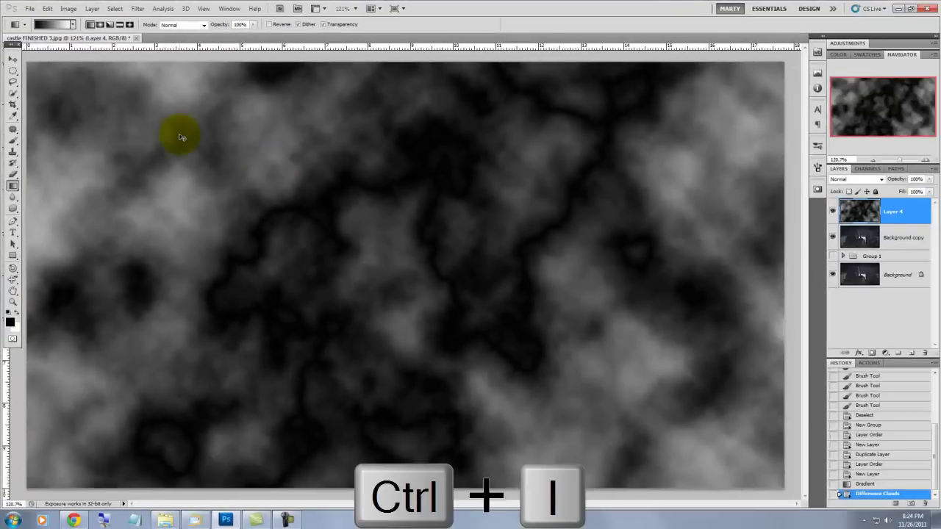
{"action": "key", "text": "ctrl+i"}
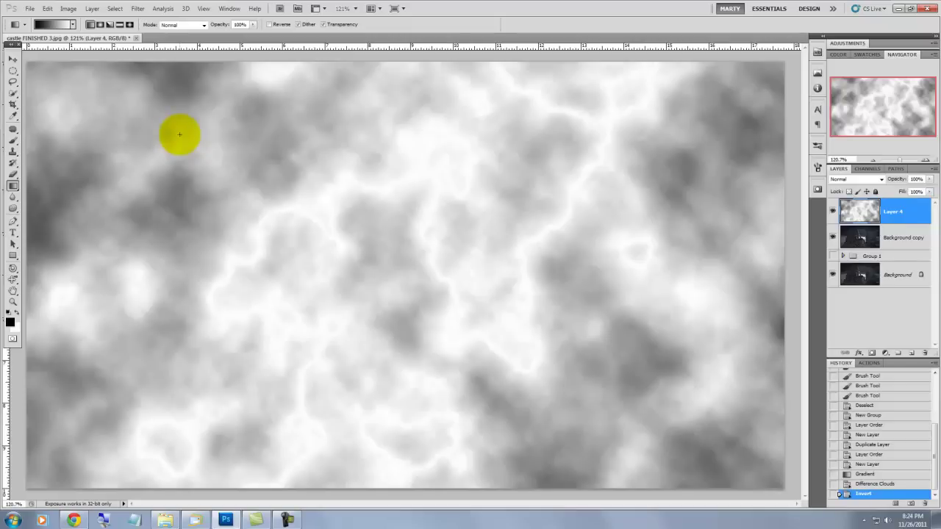
In Levels, set the black input to 200 and the midtone to .24.
{"action": "key", "text": "ctrl+l"}
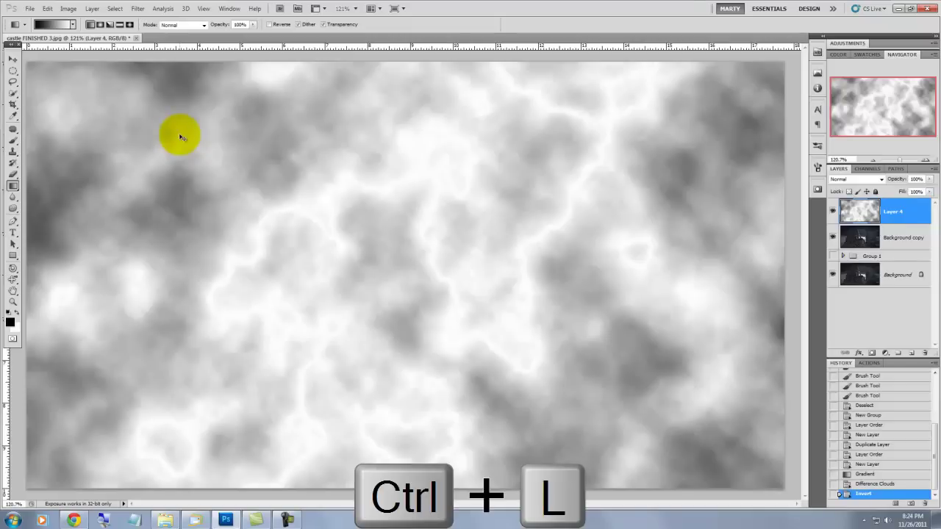
{"action": "key", "text": "i"}
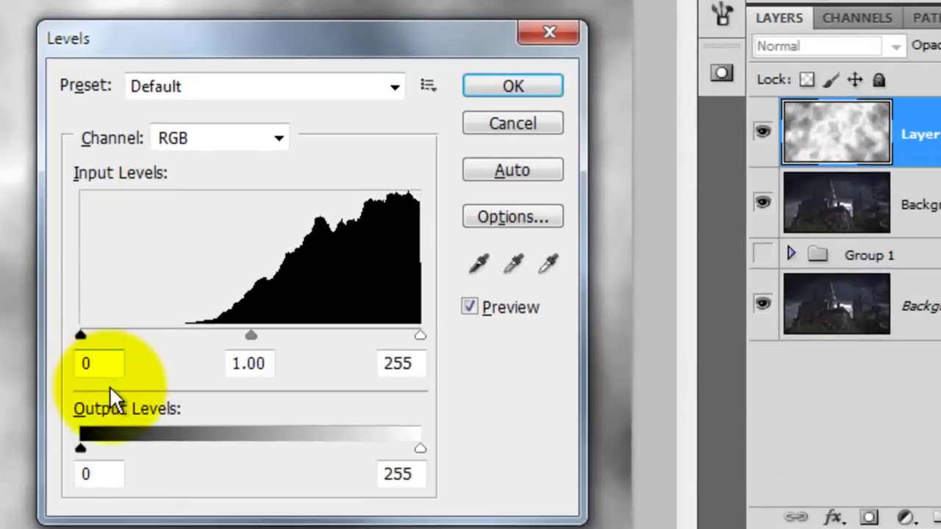
{"action": "double_click", "coordinate": [95, 365]}
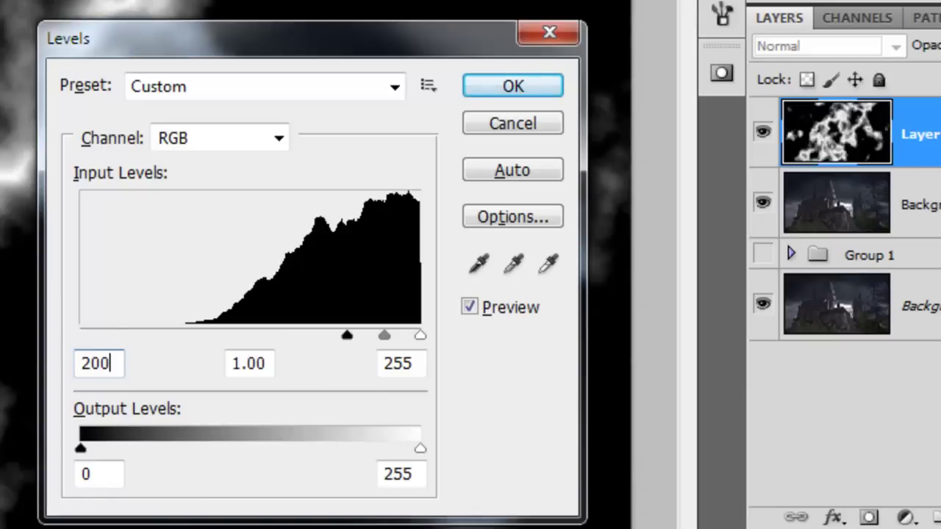
{"action": "double_click", "coordinate": [271, 363]}
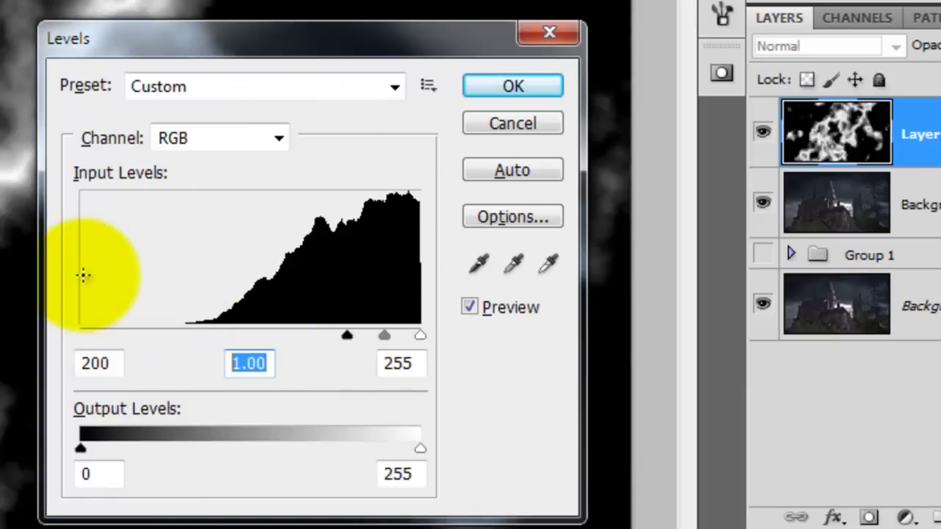
{"action": "type", "text": ".24"}
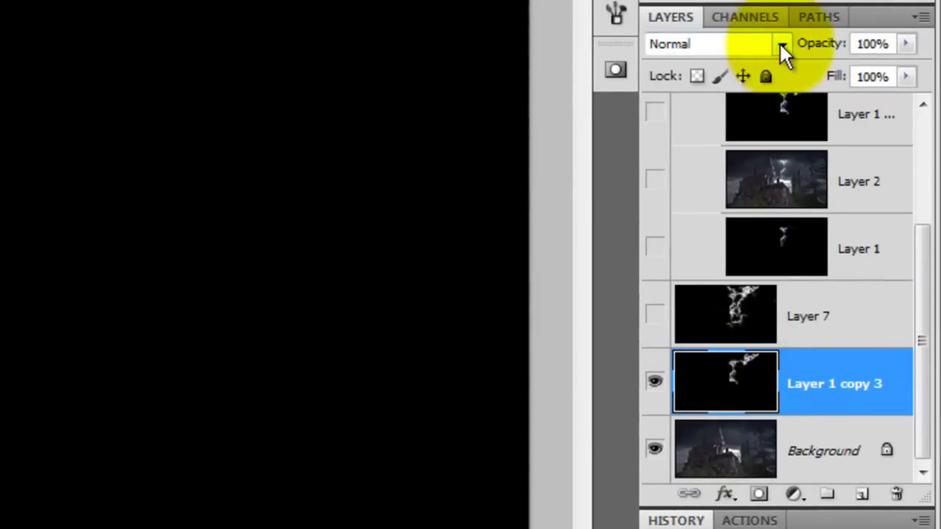
Set the lightning layer's blend mode to Screen.
{"action": "left_click", "coordinate": [781, 44]}
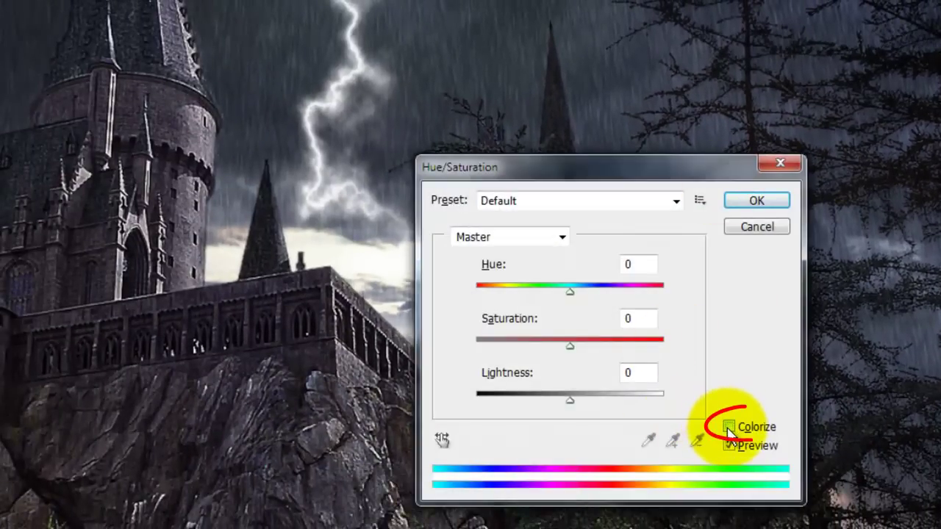
Colorize the lightning in Hue/Saturation at Hue 225, Saturation 25.
{"action": "left_click", "coordinate": [728, 426]}
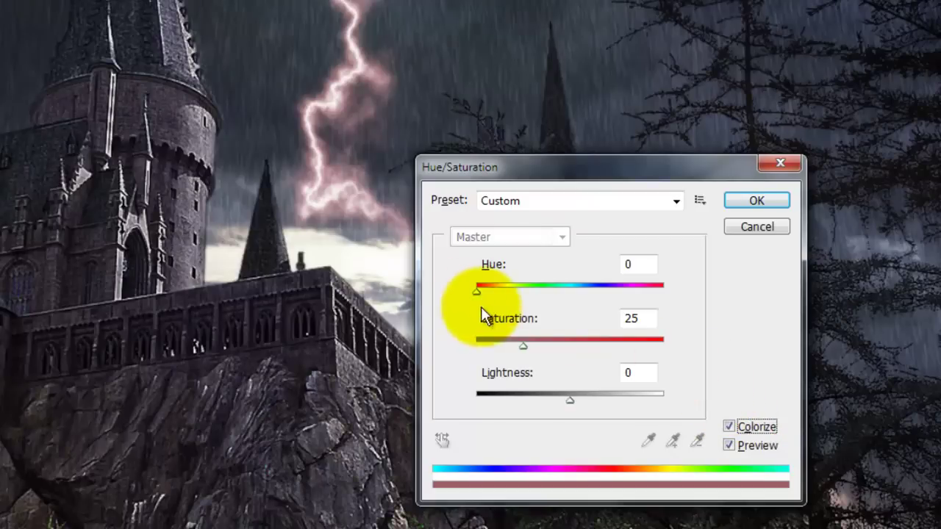
{"action": "left_click_drag", "start_coordinate": [476, 292], "coordinate": [593, 291]}
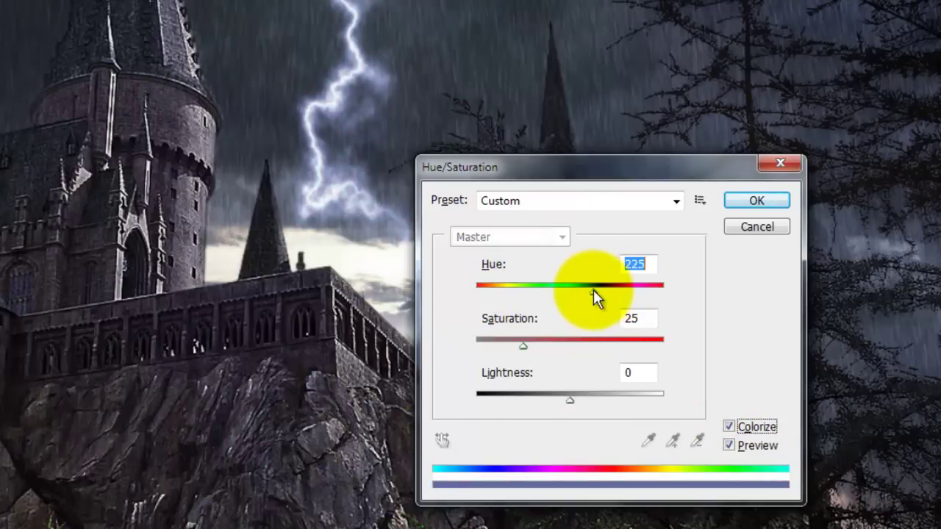
{"action": "left_click", "coordinate": [754, 202]}
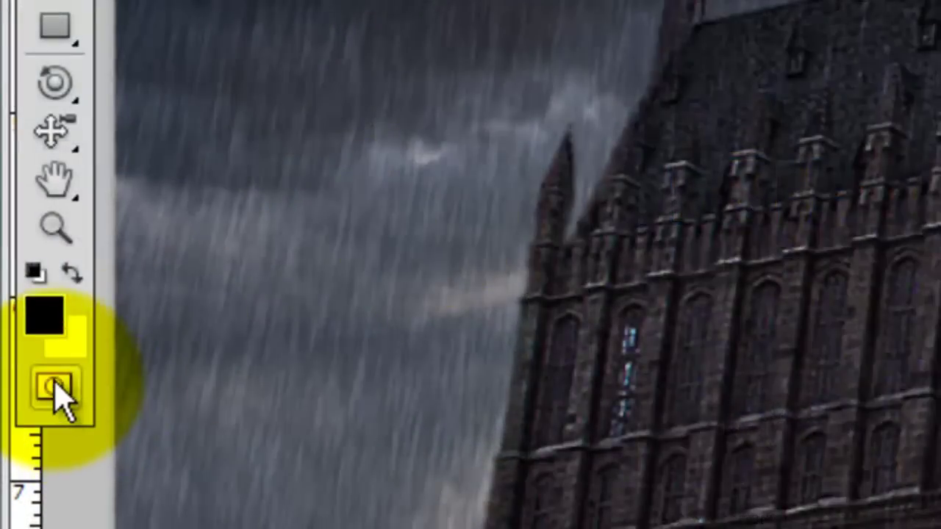
Quick Mask the sky above the bolt and along the spire, convert it to a hidden selection.
{"action": "left_click", "coordinate": [54, 386]}
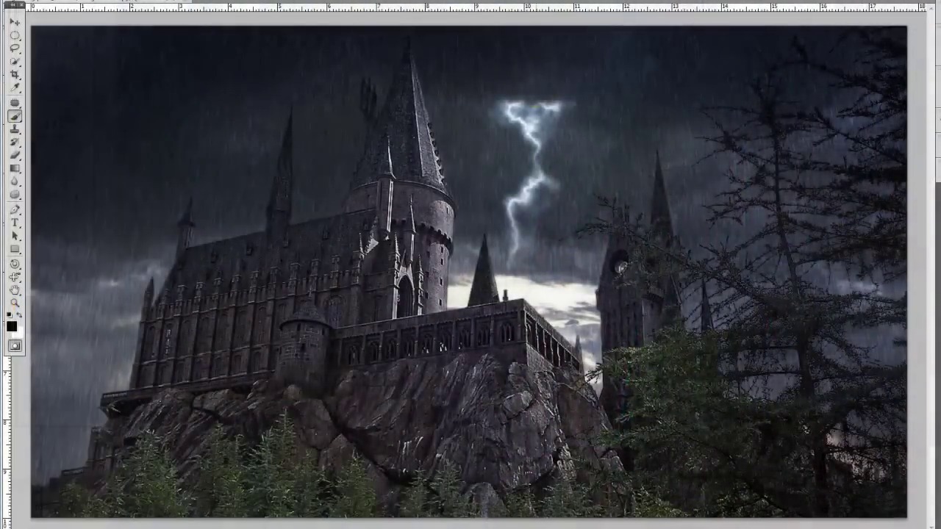
{"action": "mouse_move", "coordinate": [478, 77]}
{"action": "left_mouse_down"}
{"action": "mouse_move", "coordinate": [541, 82]}
{"action": "mouse_move", "coordinate": [477, 88]}
{"action": "mouse_move", "coordinate": [638, 91]}
{"action": "mouse_move", "coordinate": [493, 90]}
{"action": "mouse_move", "coordinate": [422, 38]}
{"action": "mouse_move", "coordinate": [799, 36]}
{"action": "mouse_move", "coordinate": [460, 38]}
{"action": "mouse_move", "coordinate": [483, 41]}
{"action": "mouse_move", "coordinate": [463, 20]}
{"action": "mouse_move", "coordinate": [434, 30]}
{"action": "left_mouse_up"}
{"action": "left_click", "coordinate": [14, 302]}
{"action": "left_click_drag", "start_coordinate": [382, 234], "coordinate": [621, 11]}
{"action": "key", "text": "b"}
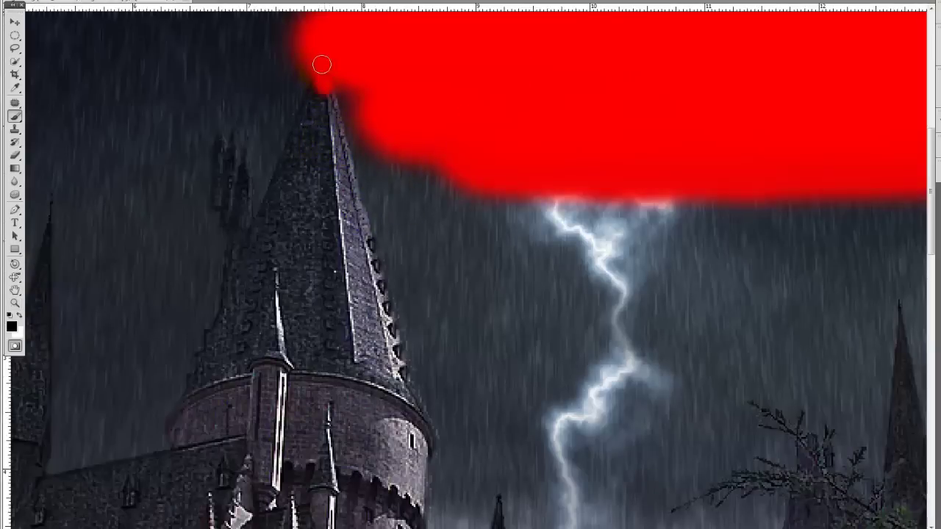
{"action": "mouse_move", "coordinate": [347, 194]}
{"action": "left_mouse_down"}
{"action": "mouse_move", "coordinate": [397, 397]}
{"action": "mouse_move", "coordinate": [360, 147]}
{"action": "left_mouse_up"}
{"action": "key", "text": "q"}
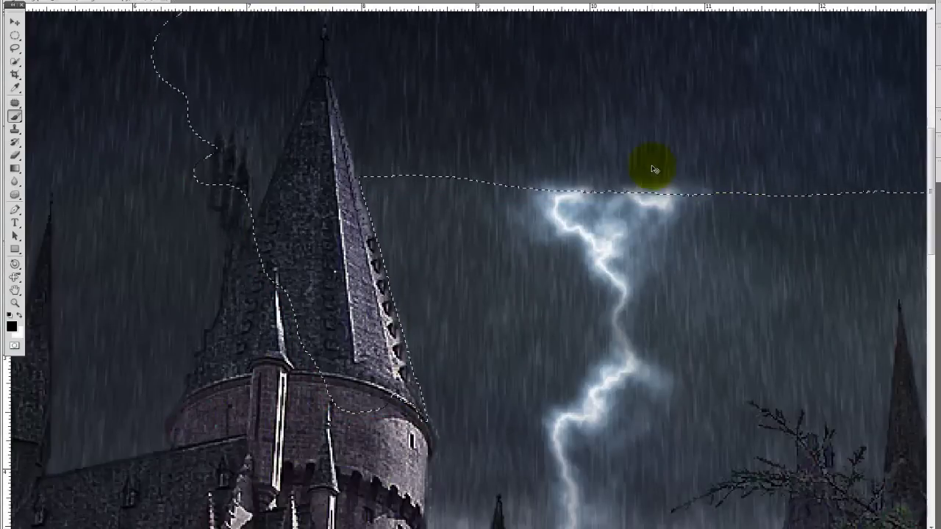
{"action": "key", "text": "ctrl+h"}
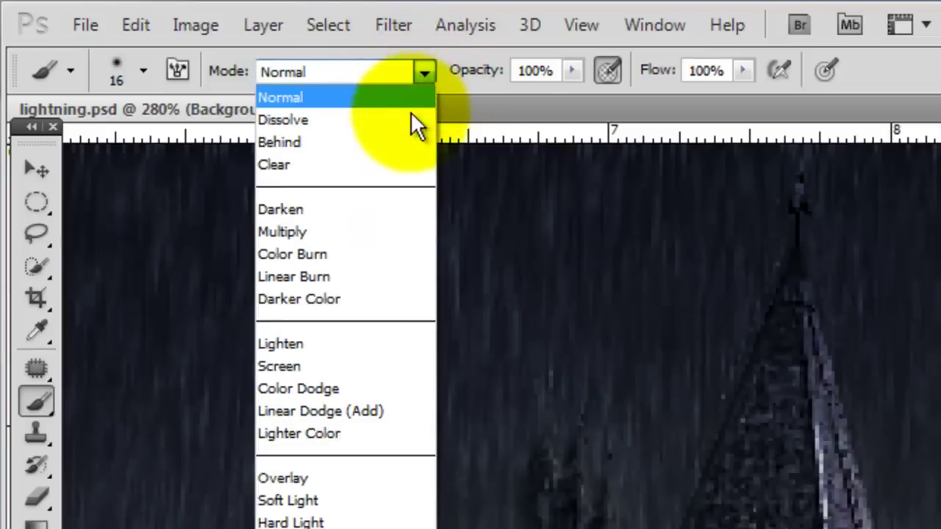
Set the brush to Soft Light mode, 66 px size and 17% opacity.
{"action": "left_click", "coordinate": [316, 502]}
{"action": "left_click", "coordinate": [143, 71]}
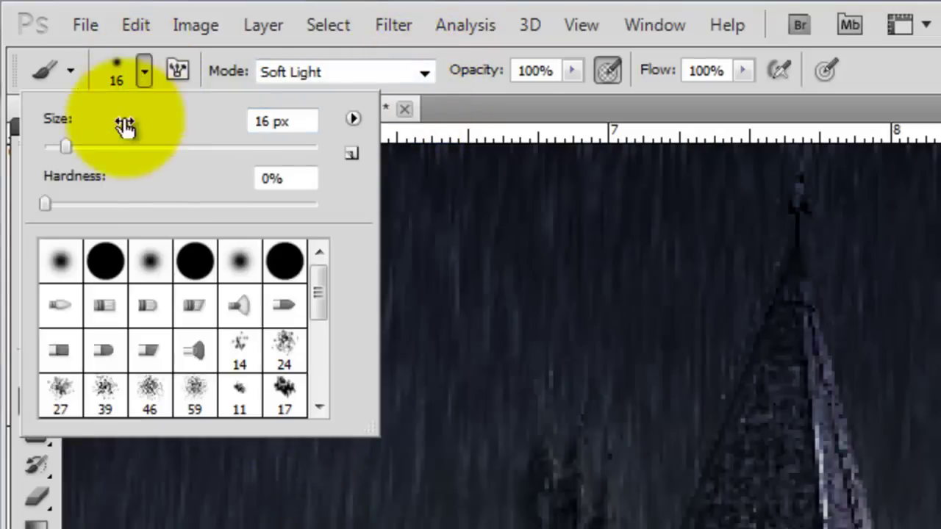
{"action": "left_click_drag", "start_coordinate": [64, 149], "coordinate": [172, 136]}
{"action": "left_click", "coordinate": [570, 70]}
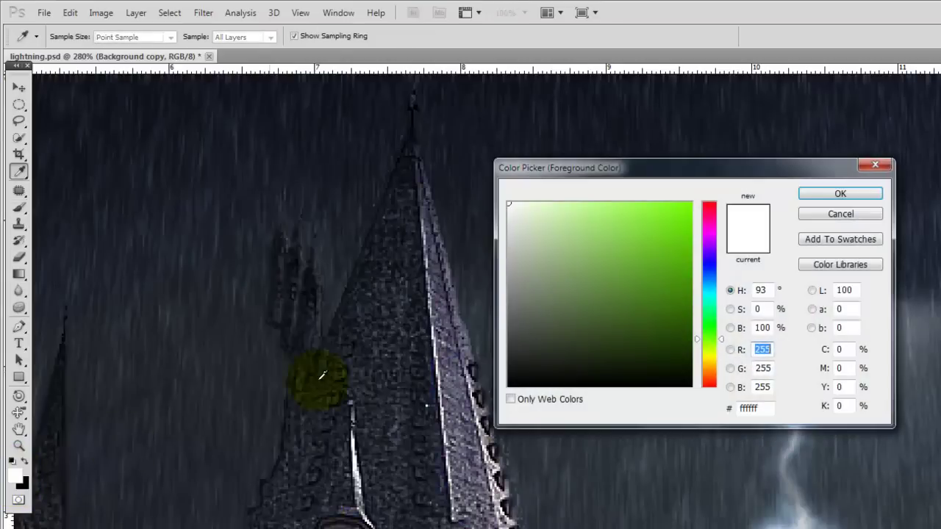
Choose lime green #89f730 and set the brush to Color mode at 8% opacity.
{"action": "left_click", "coordinate": [655, 208]}
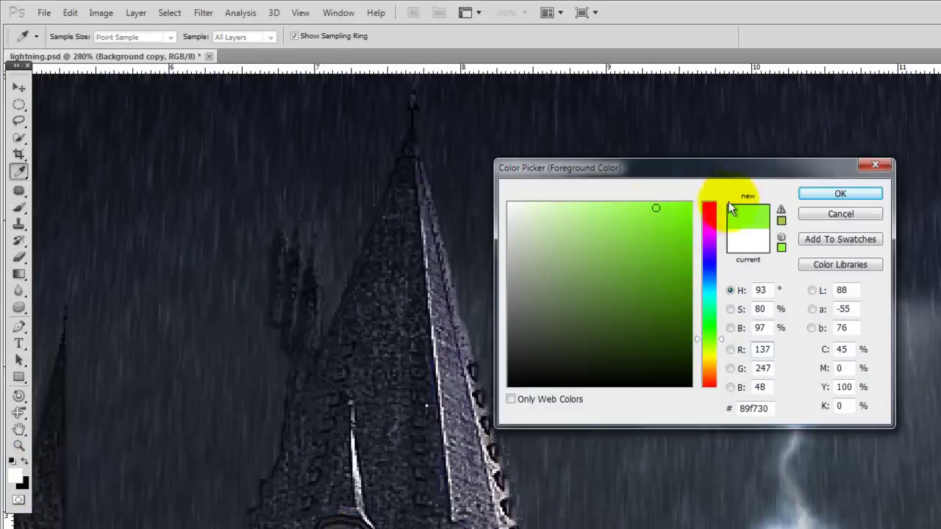
{"action": "left_click", "coordinate": [838, 197]}
{"action": "key", "text": "b"}
{"action": "left_click", "coordinate": [218, 37]}
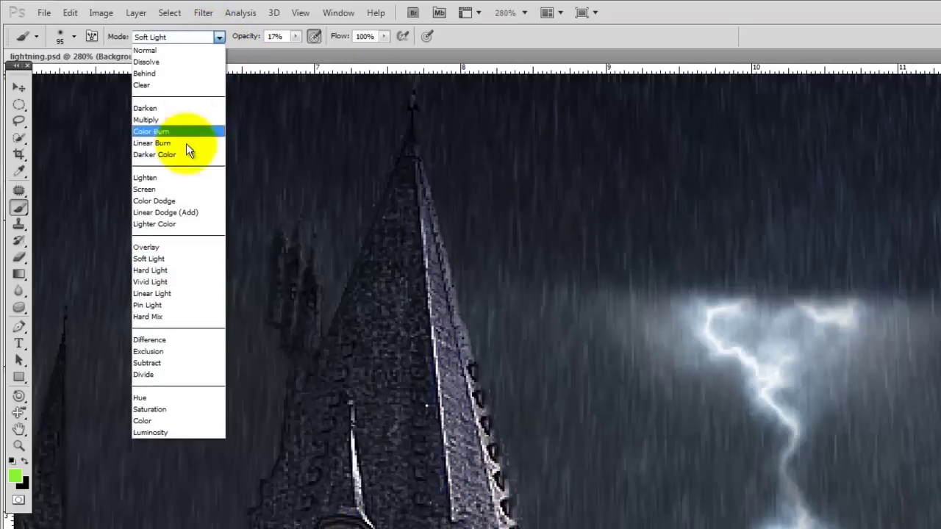
{"action": "left_click", "coordinate": [159, 420]}
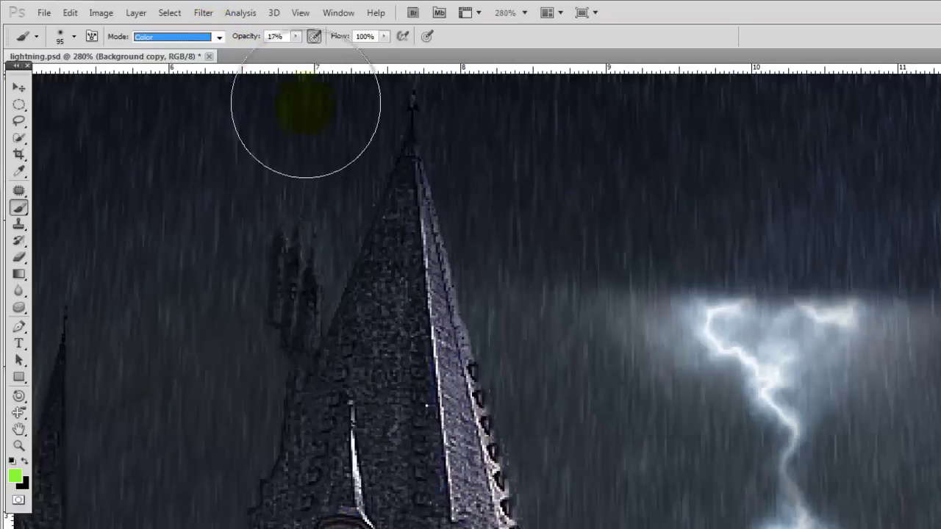
{"action": "left_click", "coordinate": [294, 36]}
{"action": "left_click_drag", "start_coordinate": [293, 53], "coordinate": [290, 53]}
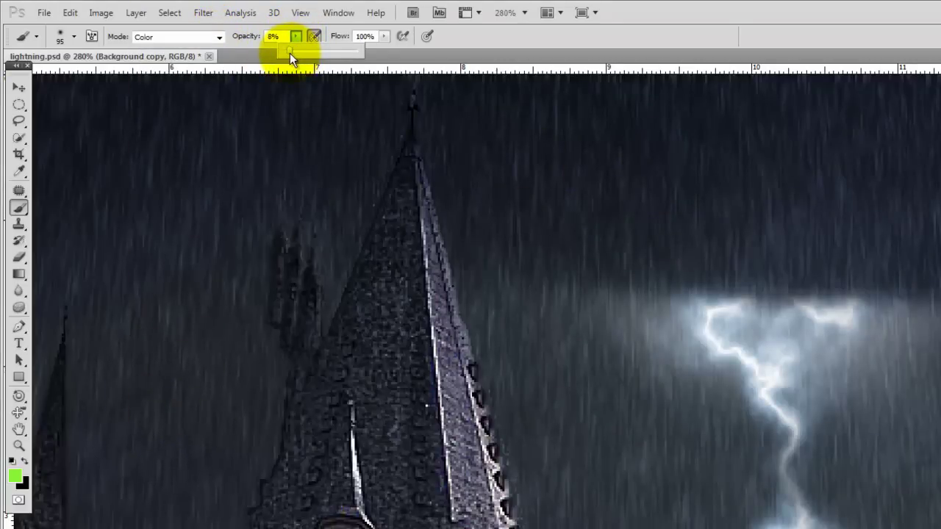